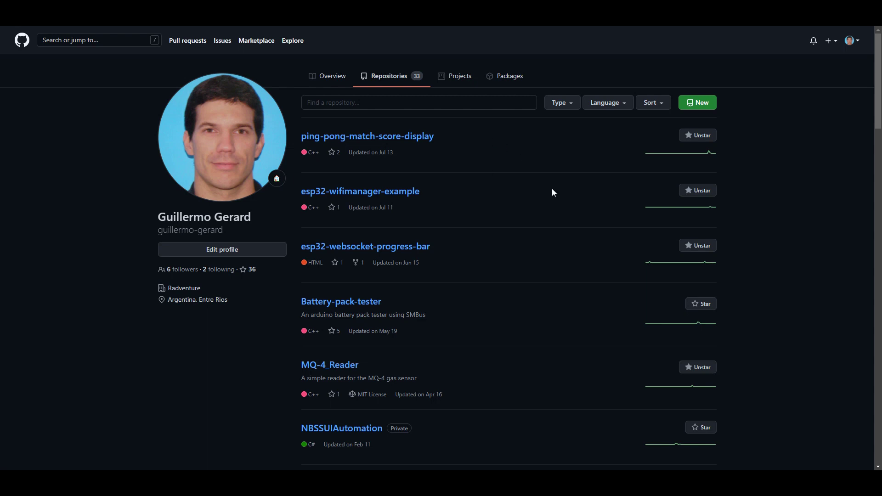
# Go from the account menu through Settings and Developer settings to Personal access tokens
pyautogui.click(853, 41)
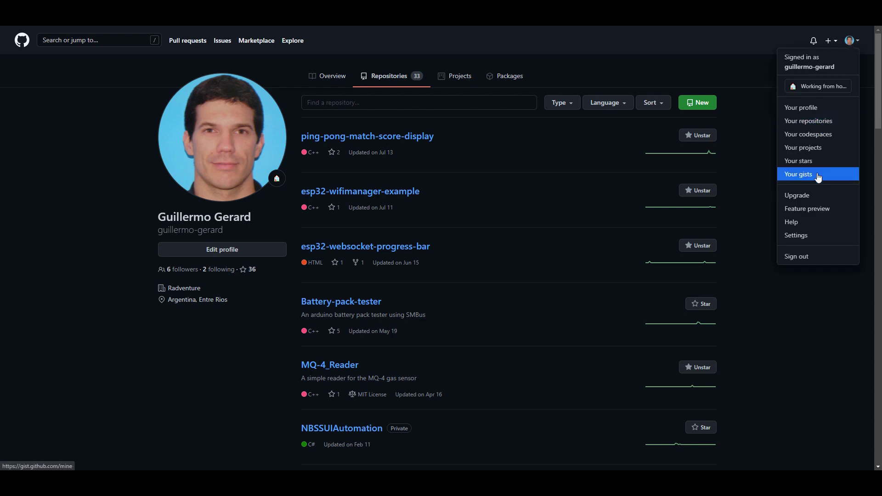
pyautogui.click(797, 237)
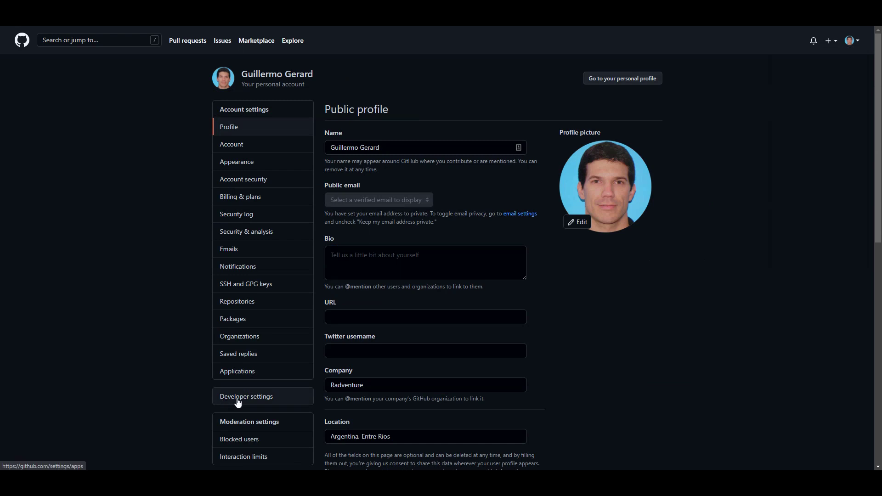
pyautogui.click(261, 400)
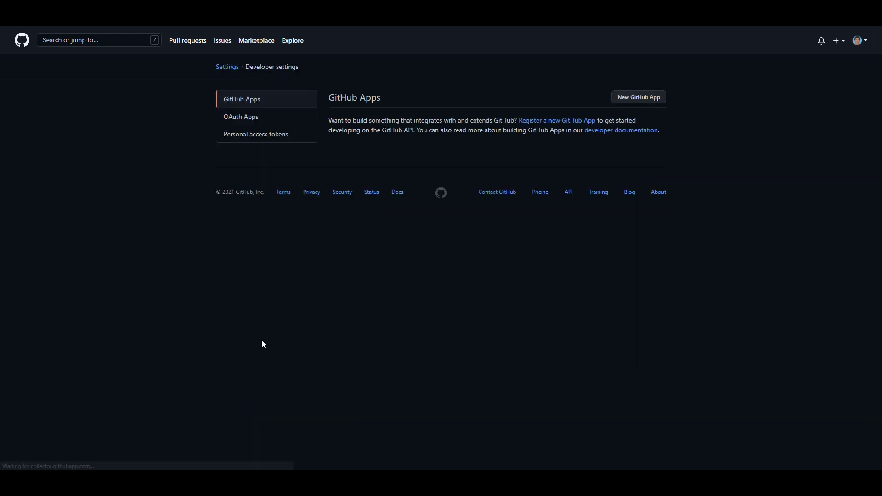
pyautogui.click(248, 137)
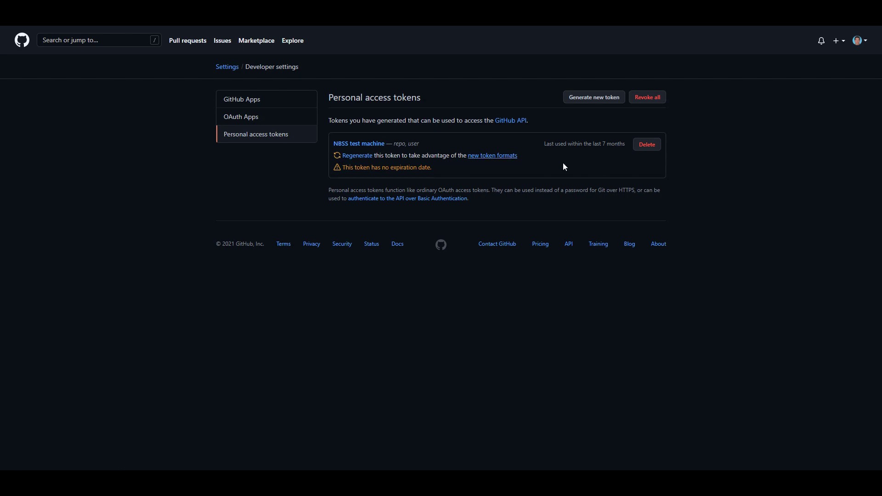
# Begin a new personal access token with the note 'mytoken'
pyautogui.click(594, 101)
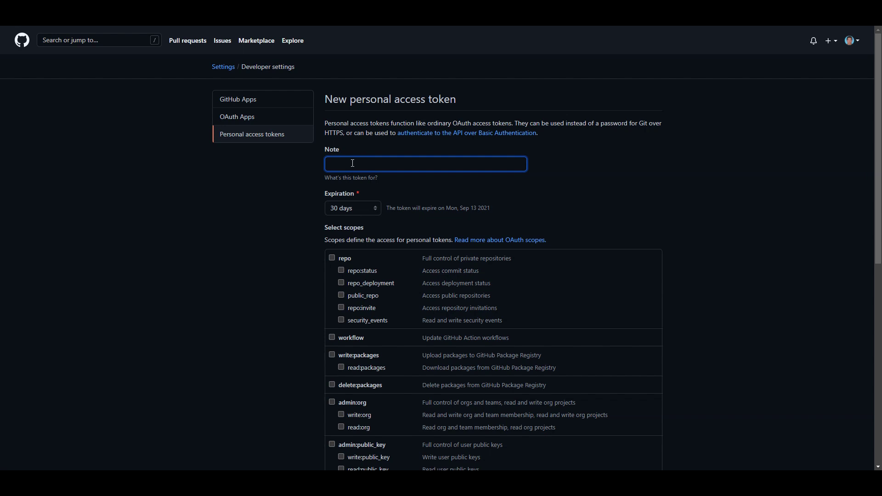
pyautogui.write('my')
pyautogui.write('token')
pyautogui.moveTo(362, 165); pyautogui.dragTo(317, 168)
# Set the token's expiration to Custom with the date 08/15/2021
pyautogui.click(373, 207)
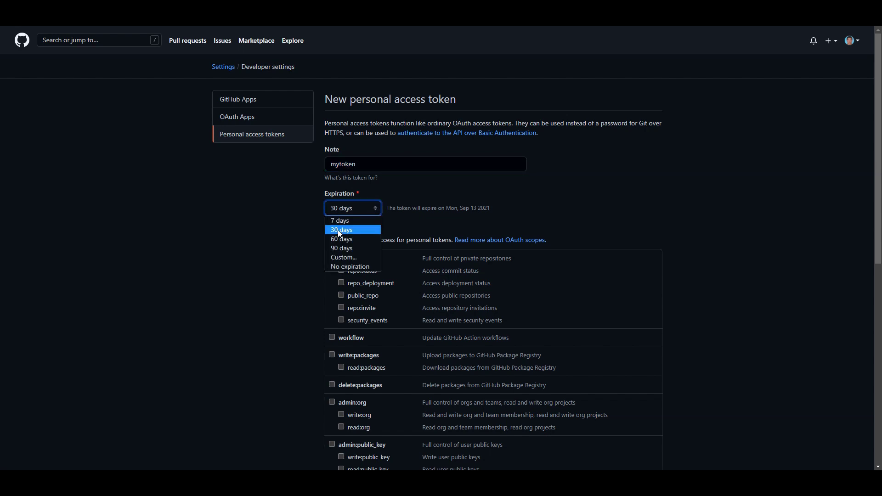
pyautogui.click(346, 259)
pyautogui.click(403, 210)
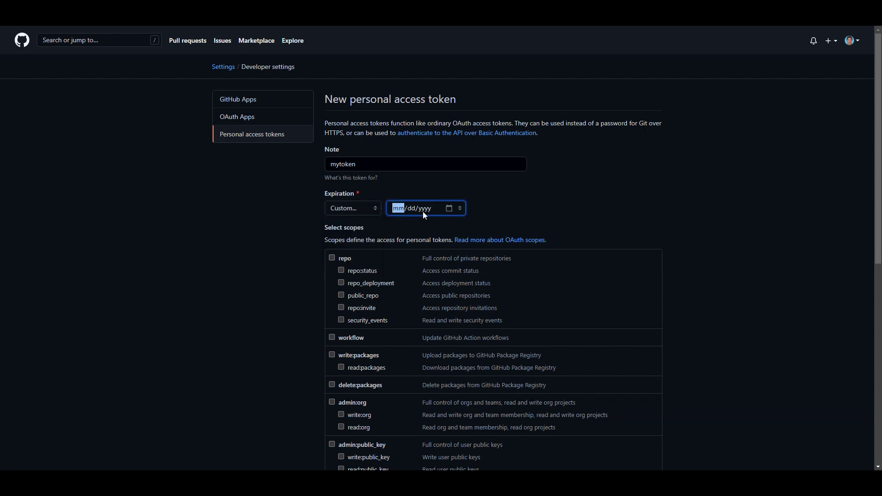
pyautogui.write('12')
pyautogui.write('15/2021')
# Tick the full repo scope checkbox for mytoken
pyautogui.scroll(-1, 353, 257)
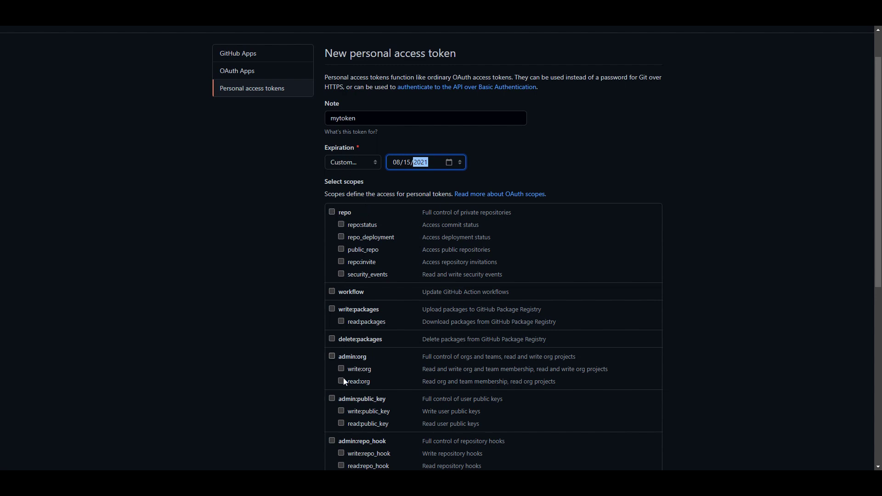
pyautogui.scroll(-1, 345, 368)
pyautogui.scroll(-2, 347, 358)
pyautogui.scroll(2, 350, 353)
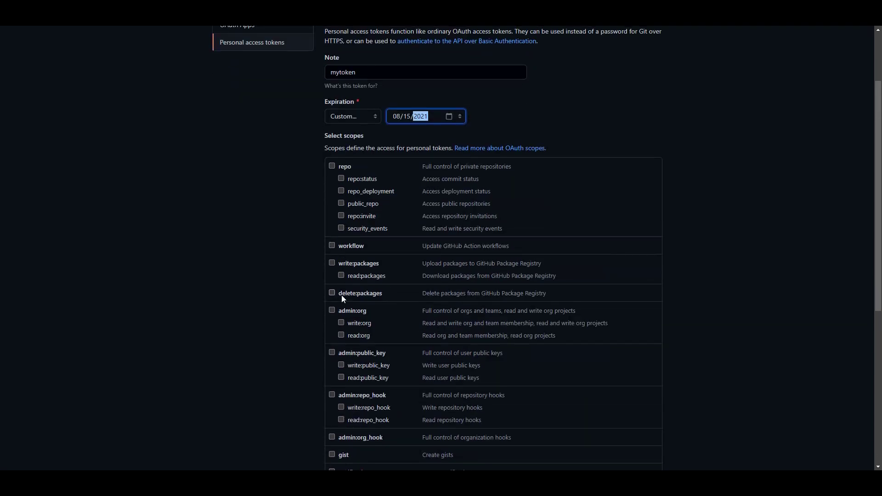
pyautogui.scroll(-2, 341, 295)
pyautogui.scroll(-2, 381, 272)
pyautogui.scroll(3, 414, 221)
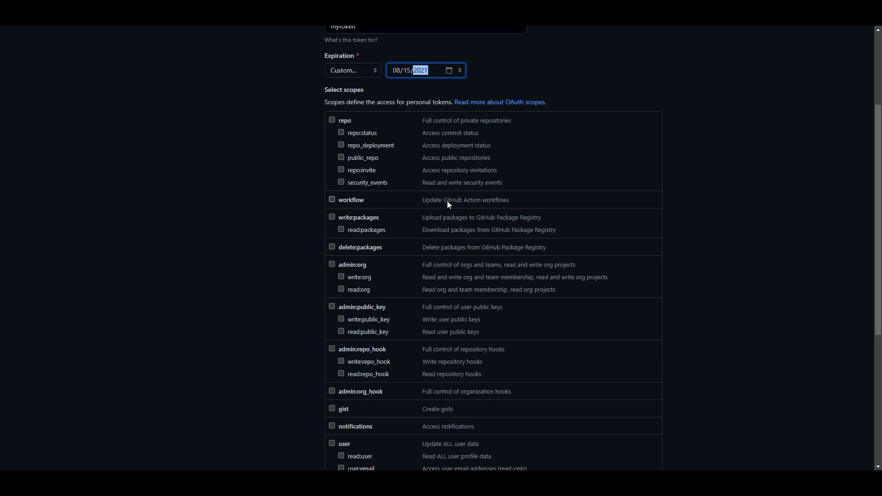
pyautogui.click(333, 121)
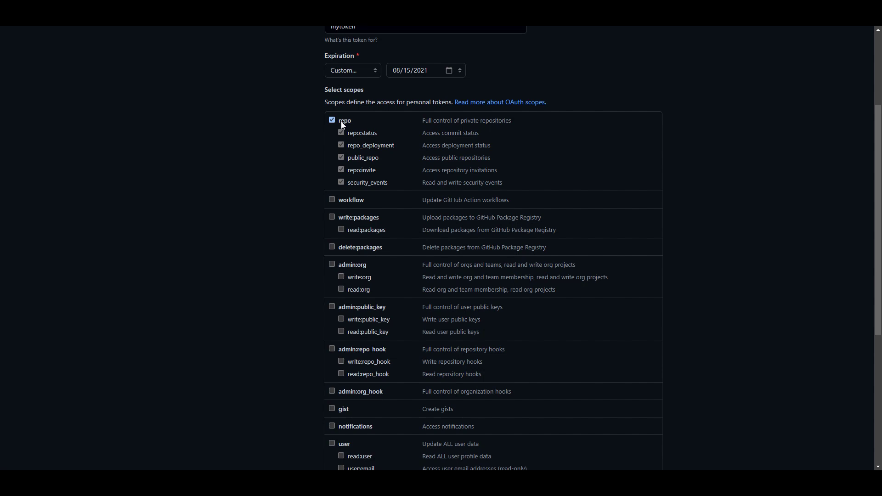
pyautogui.click(332, 120)
pyautogui.scroll(-1, 340, 221)
pyautogui.scroll(-3, 347, 240)
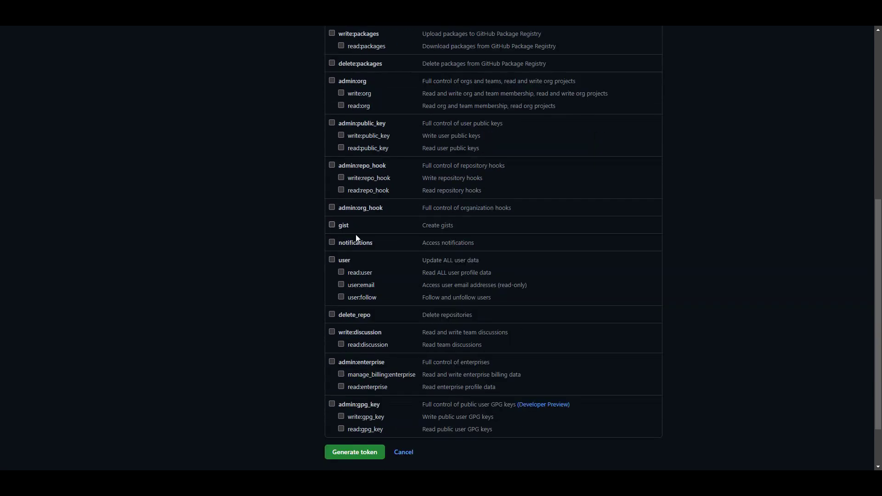
pyautogui.scroll(2, 361, 109)
pyautogui.scroll(2, 349, 115)
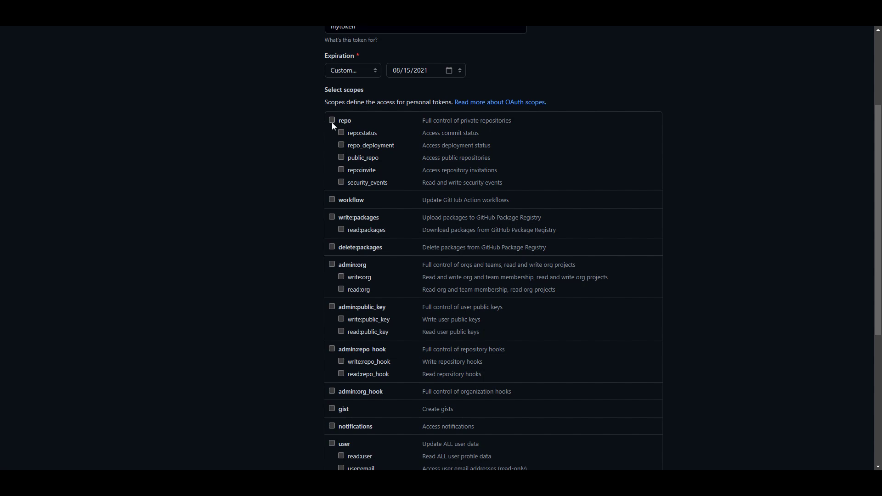
pyautogui.click(332, 121)
# Generate the mytoken token from the bottom of the form
pyautogui.scroll(3, 386, 104)
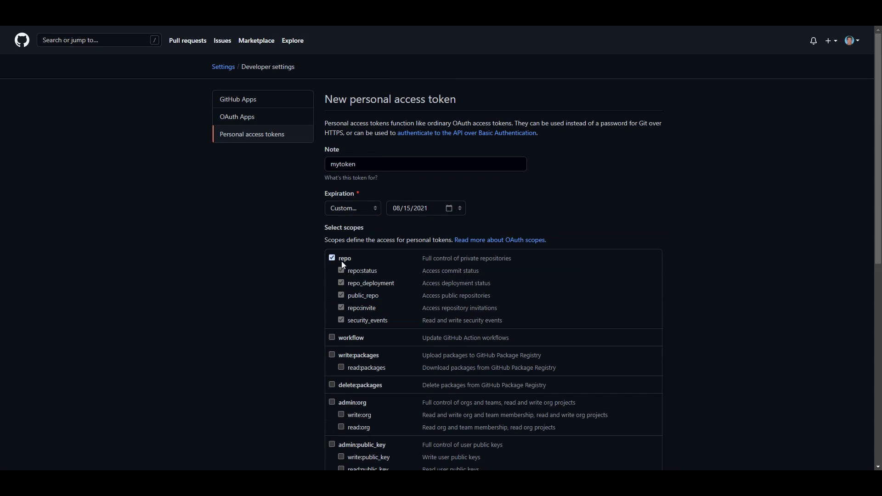
pyautogui.scroll(-3, 349, 258)
pyautogui.scroll(-4, 354, 258)
pyautogui.scroll(-2, 355, 261)
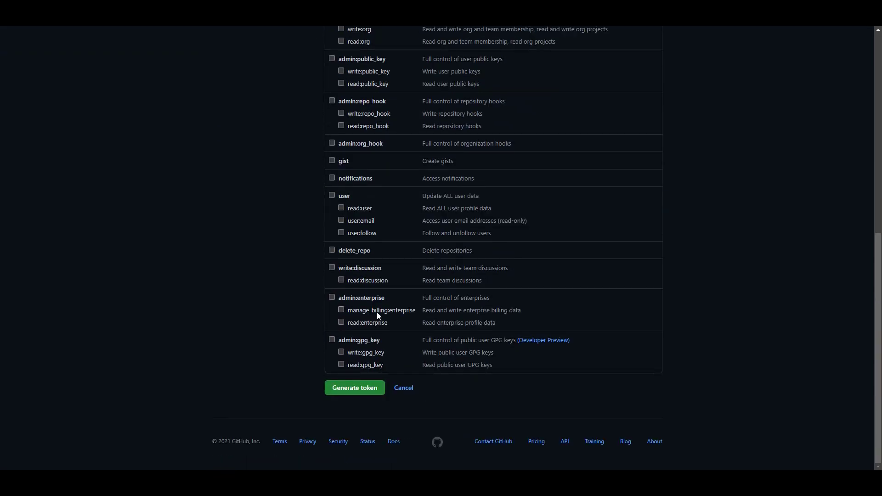
pyautogui.click(349, 389)
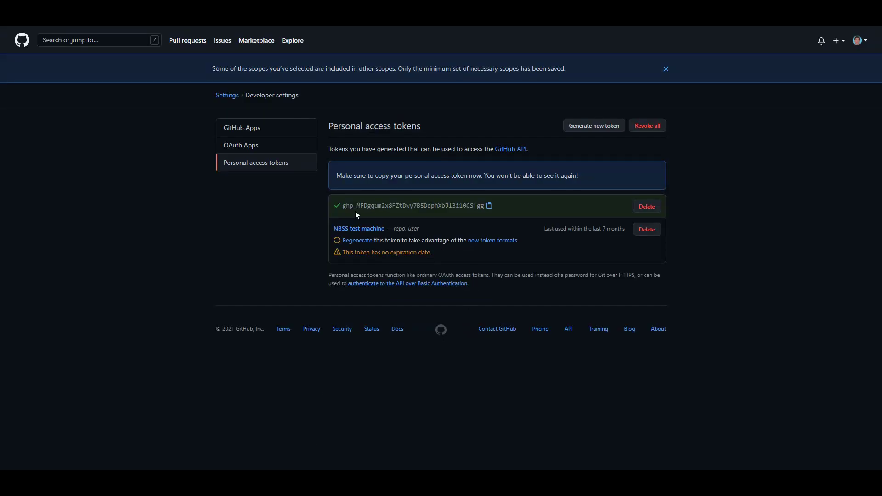
# Copy the new token's value into Notepad, then go back to the new token form
pyautogui.moveTo(342, 206); pyautogui.dragTo(484, 208)
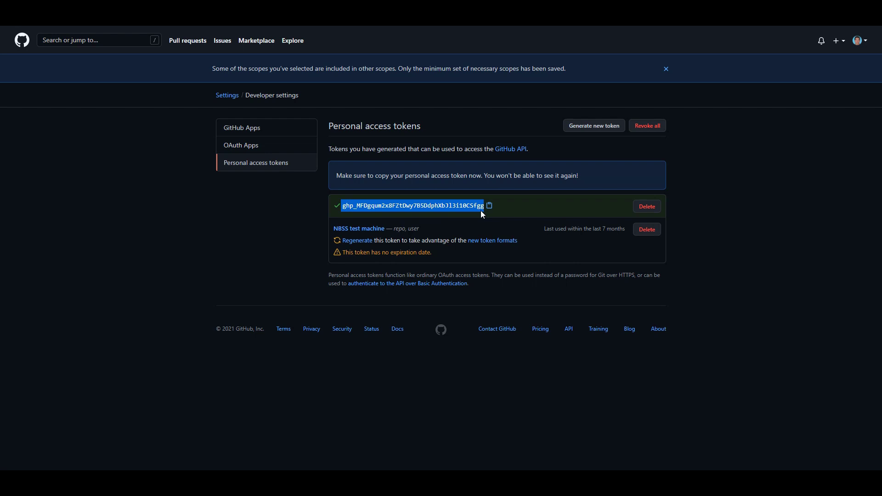
pyautogui.click(490, 206)
pyautogui.press('super+s')
pyautogui.press('Escape')
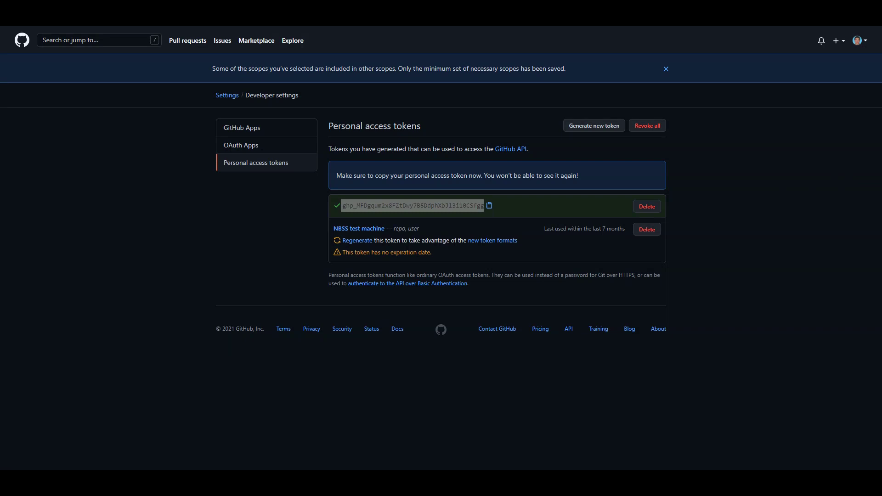
pyautogui.hotkey('alt', 'Tab')
pyautogui.hotkey('alt', 'Tab')
pyautogui.click(162, 164)
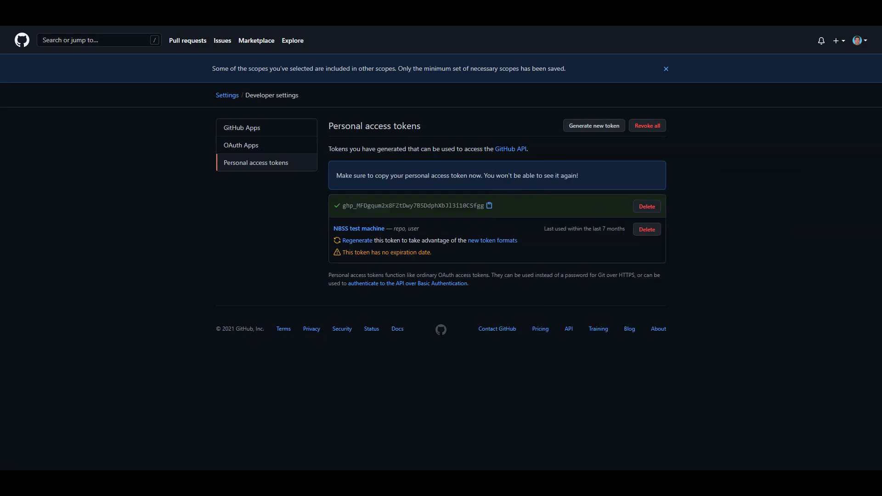
pyautogui.hotkey('alt', 'Left')
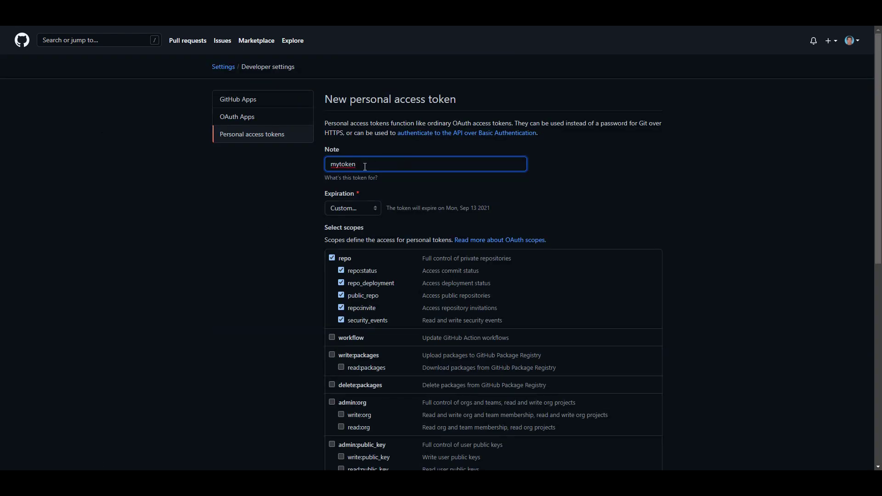
# Reopen Settings > Developer settings > Personal access tokens and highlight mytoken's repo scope
pyautogui.click(846, 41)
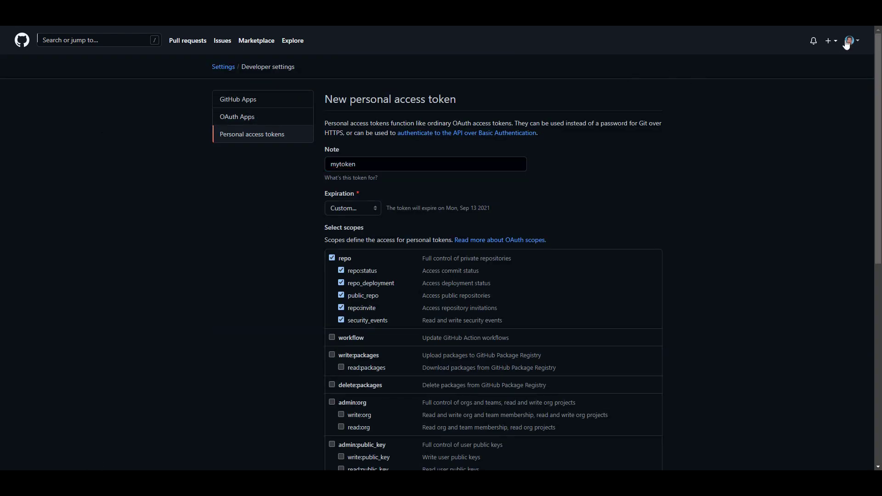
pyautogui.click(794, 235)
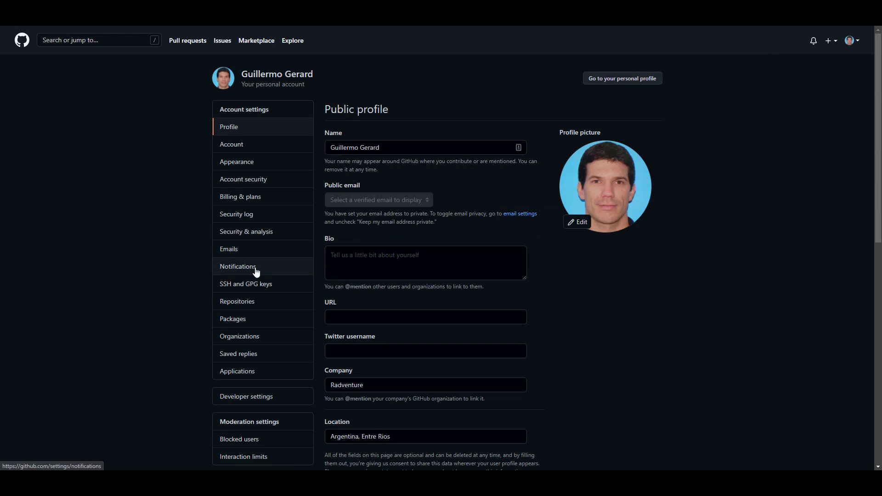
pyautogui.click(234, 395)
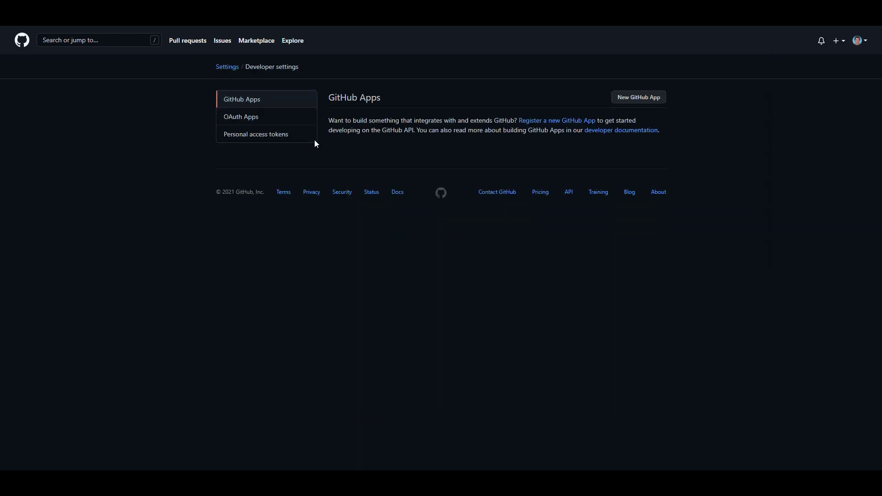
pyautogui.click(255, 134)
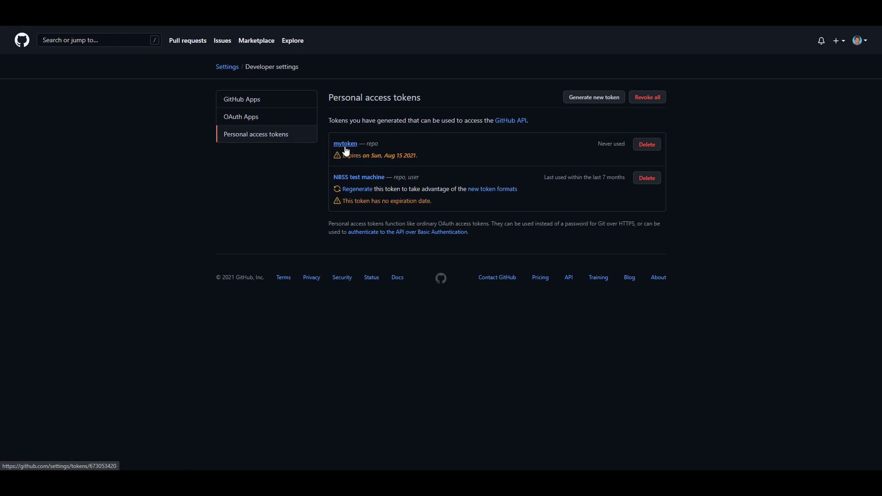
pyautogui.moveTo(367, 143); pyautogui.dragTo(388, 143)
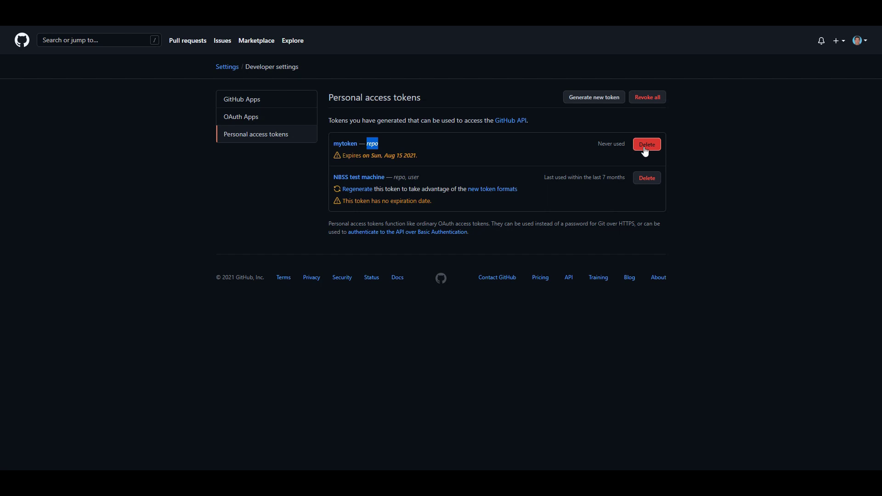
# Drag the Notepad window holding the token off screen and dismiss it
pyautogui.hotkey('alt', 'Tab')
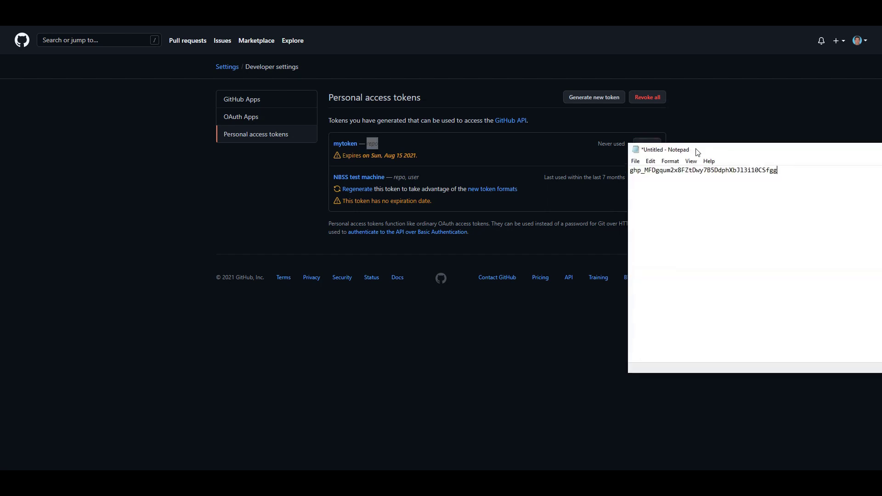
pyautogui.moveTo(699, 149); pyautogui.dragTo(631, 150)
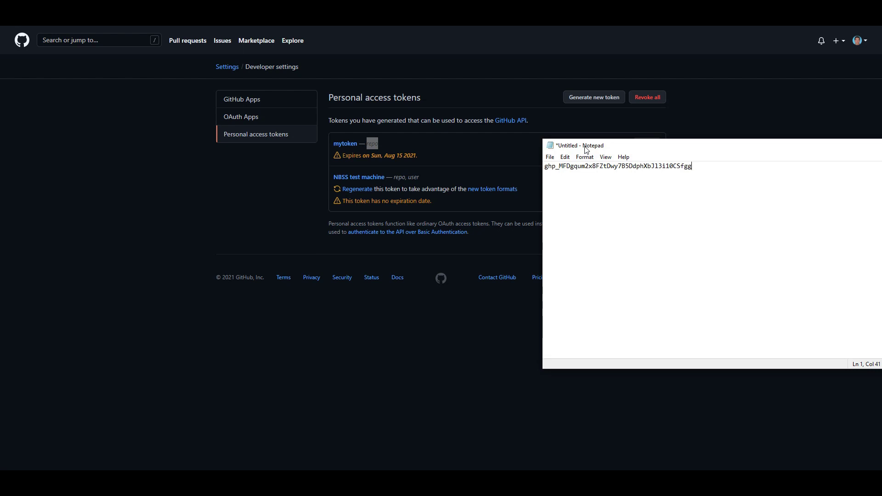
pyautogui.moveTo(586, 149); pyautogui.dragTo(880, 175)
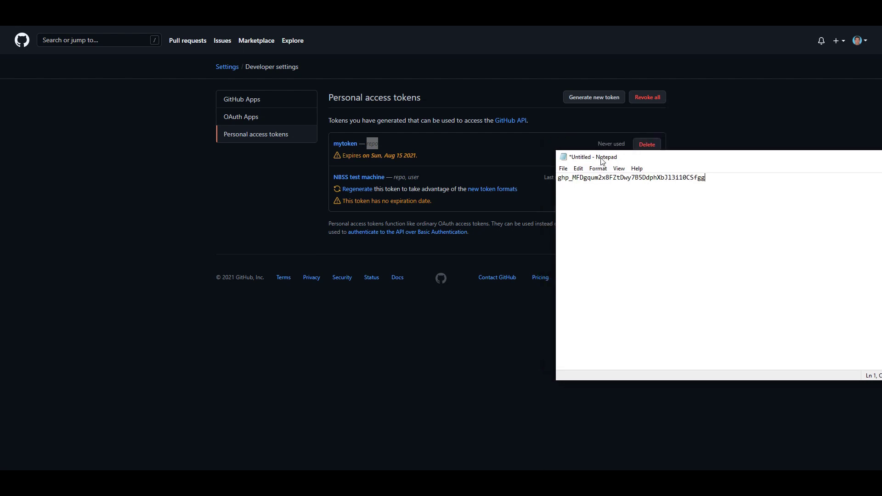
pyautogui.hotkey('alt', 'Tab')
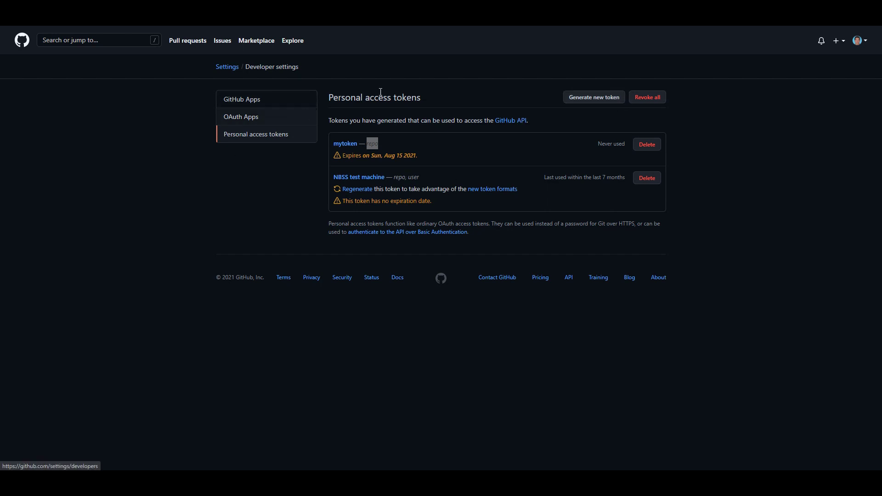
# Open ping-pong-match-score-display from the profile's repository list
pyautogui.click(859, 41)
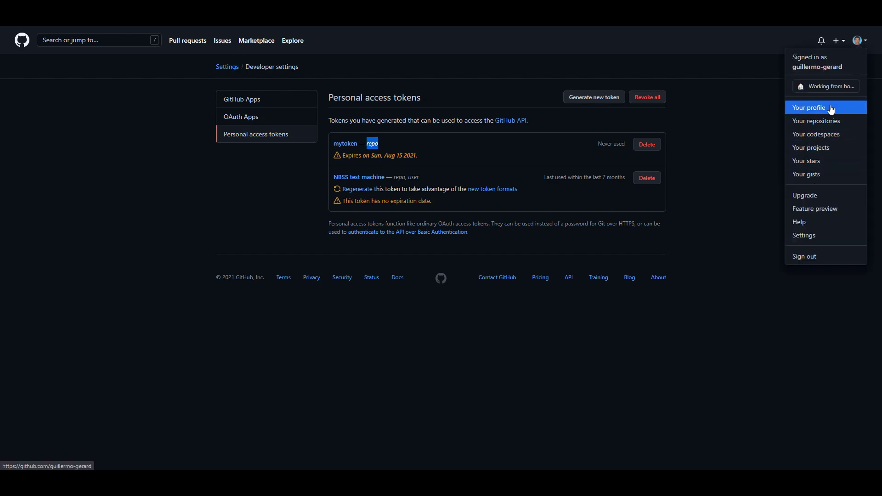
pyautogui.click(825, 122)
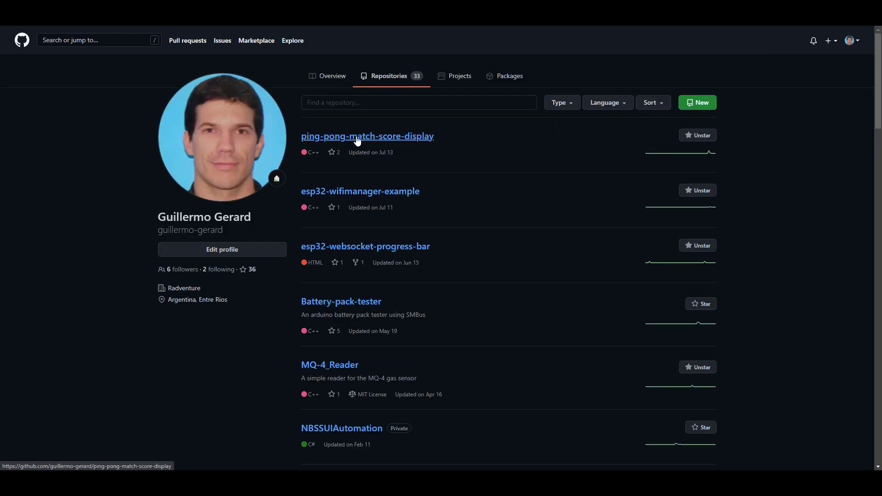
pyautogui.click(356, 137)
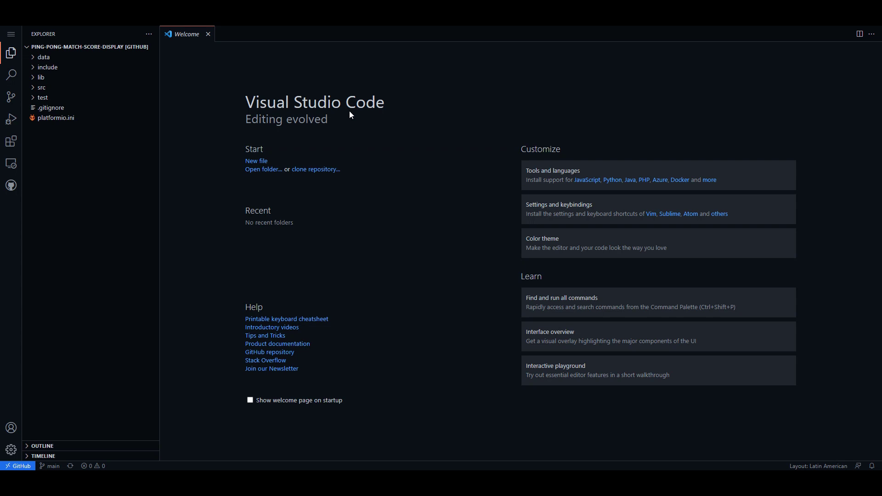
# Review platformio.ini's esp12e settings block, open src/main.cpp, and show the Extensions view
pyautogui.click(46, 118)
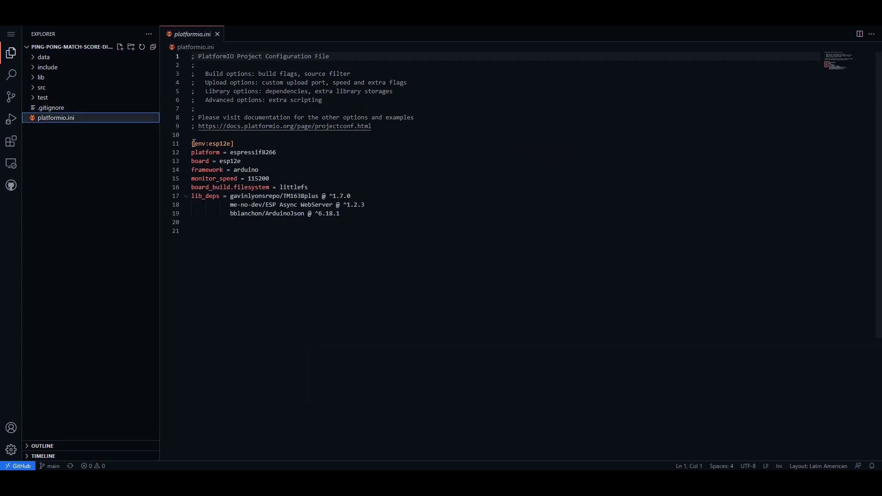
pyautogui.moveTo(193, 144)
pyautogui.mouseDown()
pyautogui.moveTo(356, 209)
pyautogui.moveTo(348, 216)
pyautogui.mouseUp()
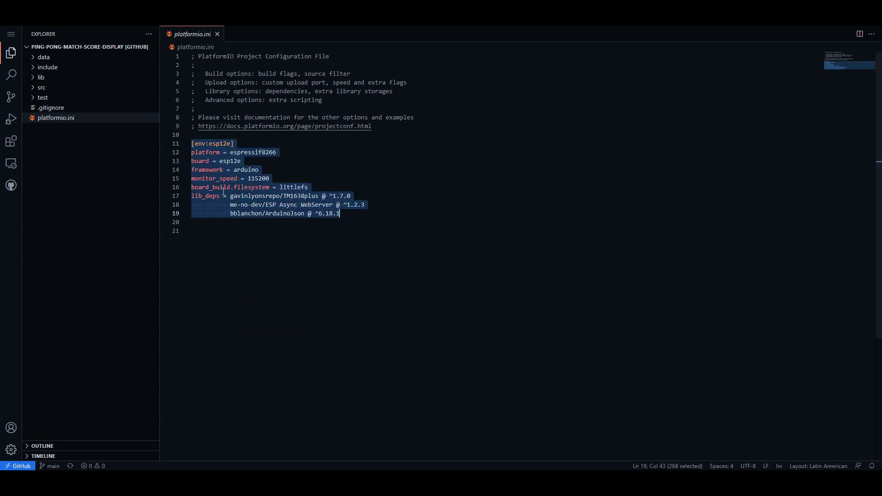
pyautogui.click(36, 87)
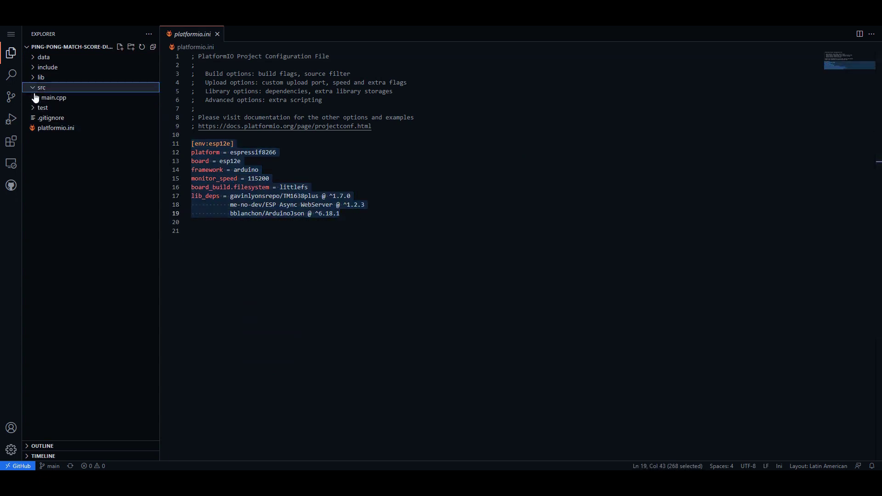
pyautogui.click(36, 97)
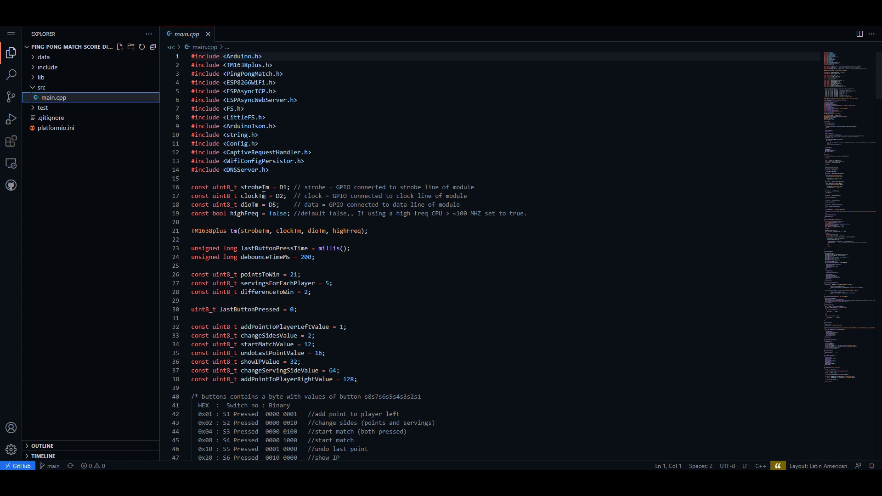
pyautogui.hotkey('ctrl', 'shift', 'x')
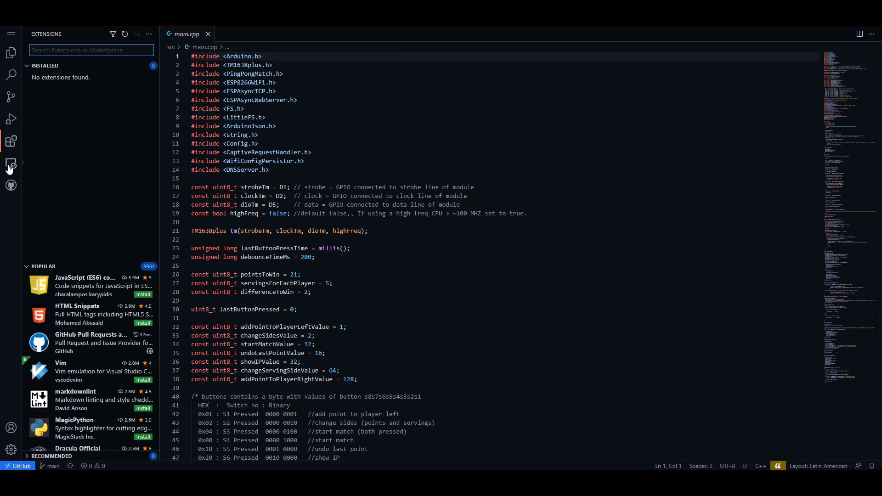
# Search extensions for platformio, note PlatformIO IDE is unavailable on web, then search copilot
pyautogui.write('pla')
pyautogui.write('tformio')
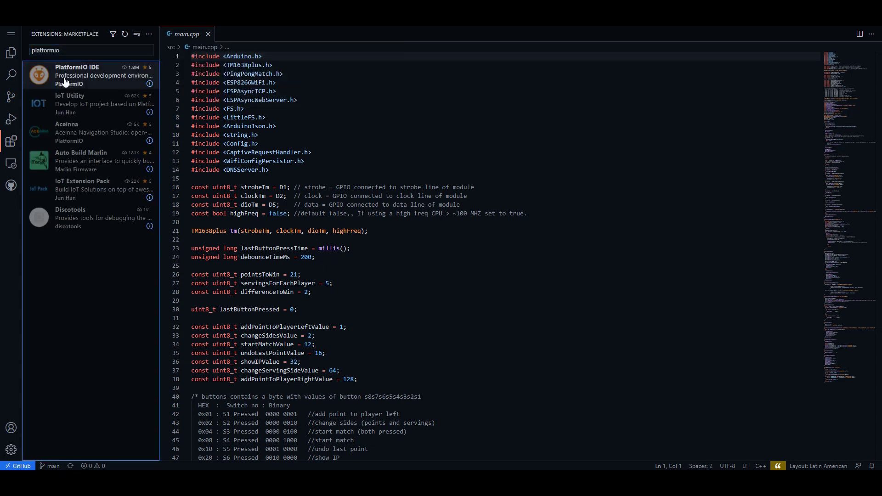
pyautogui.click(65, 77)
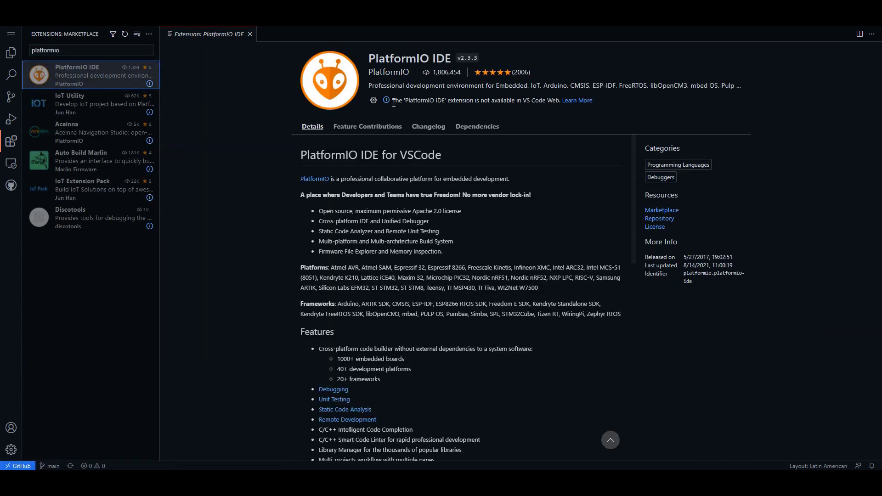
pyautogui.moveTo(392, 100); pyautogui.dragTo(445, 101)
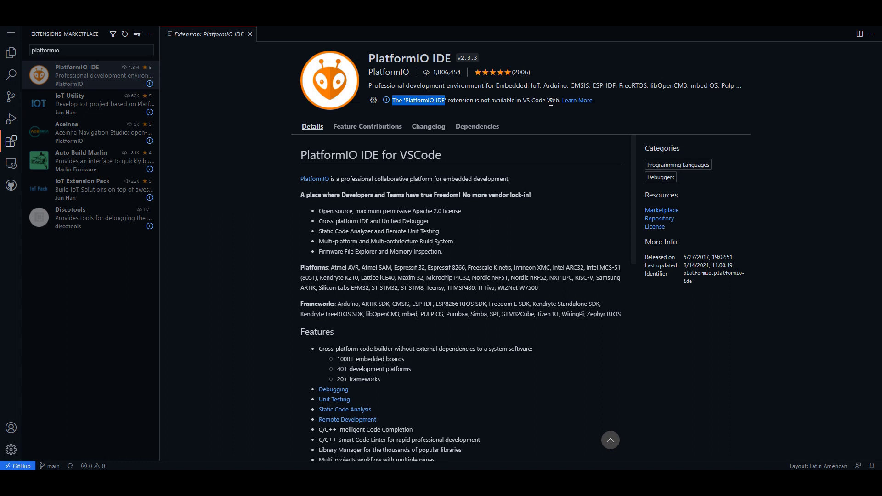
pyautogui.click(62, 49)
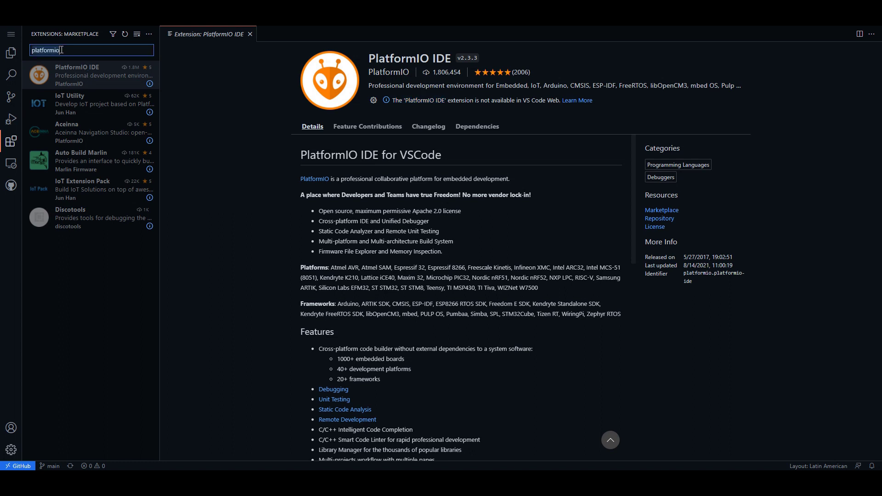
pyautogui.write('copilot')
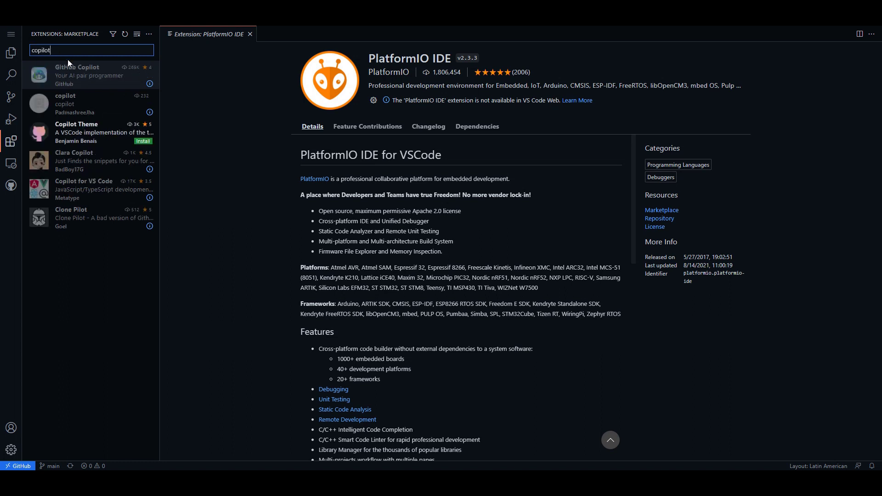
# Open the GitHub Copilot extension's details page from the copilot results
pyautogui.click(66, 73)
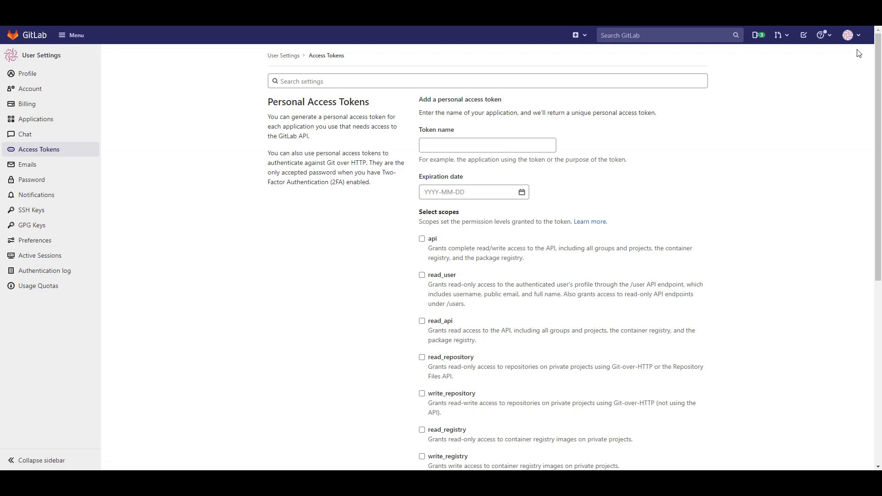
pyautogui.click(850, 35)
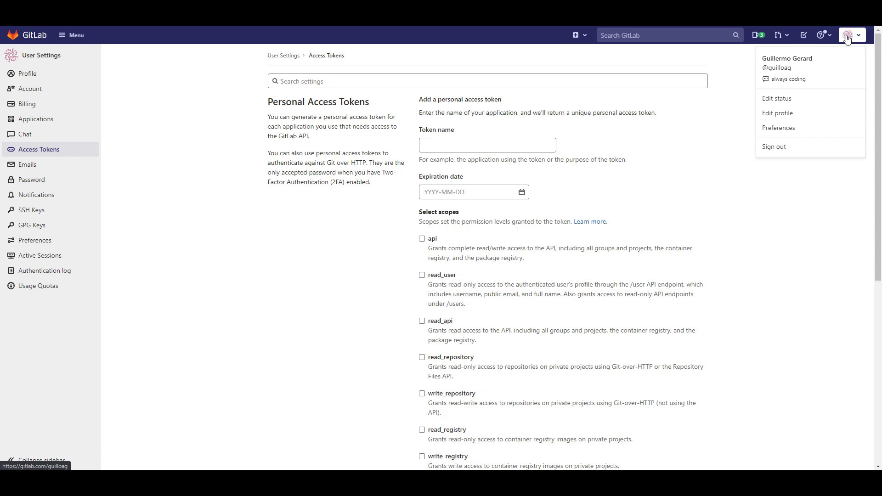
pyautogui.click(816, 128)
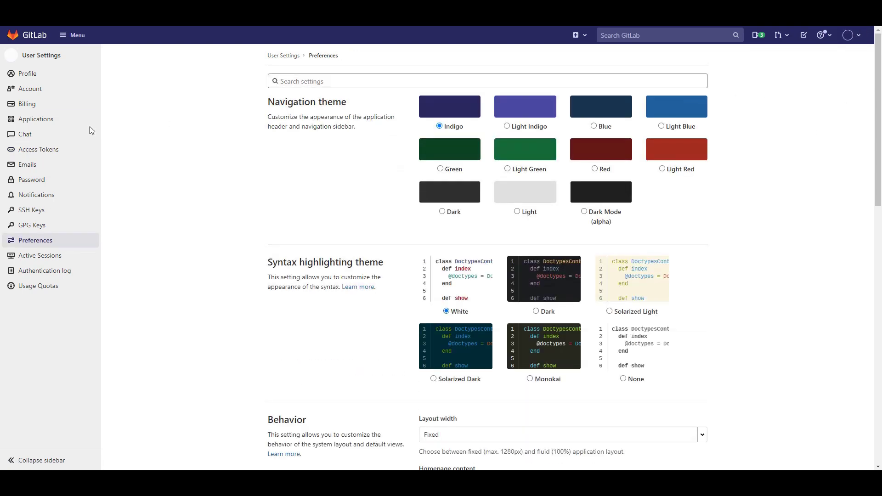
pyautogui.click(35, 153)
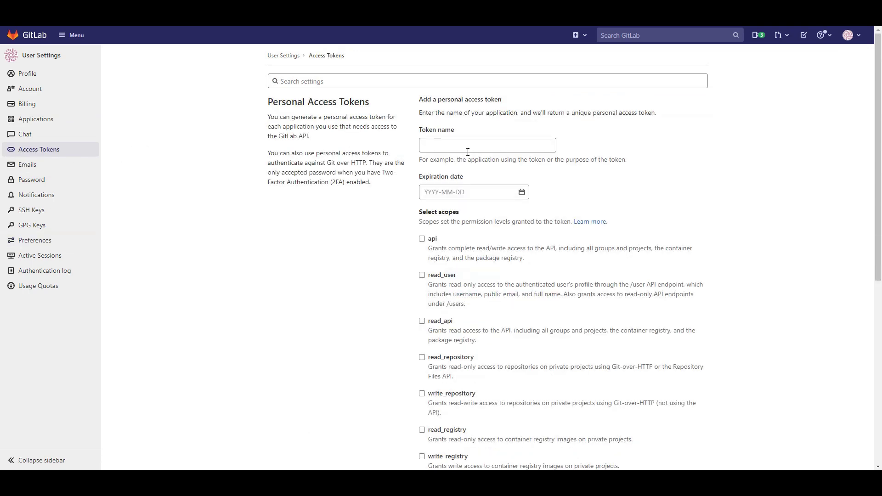
# Name the GitLab token 'mytoken' and set its expiration date to 15 August 2021
pyautogui.click(453, 145)
pyautogui.write('my')
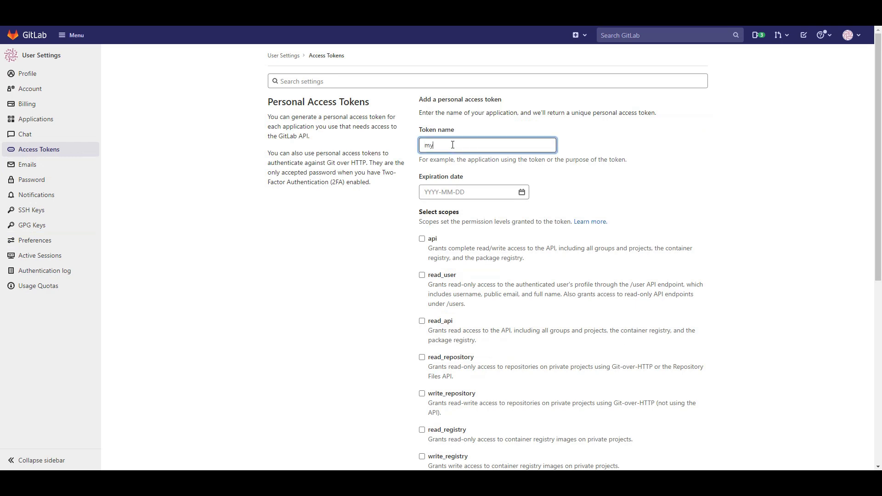
pyautogui.write('token')
pyautogui.click(445, 193)
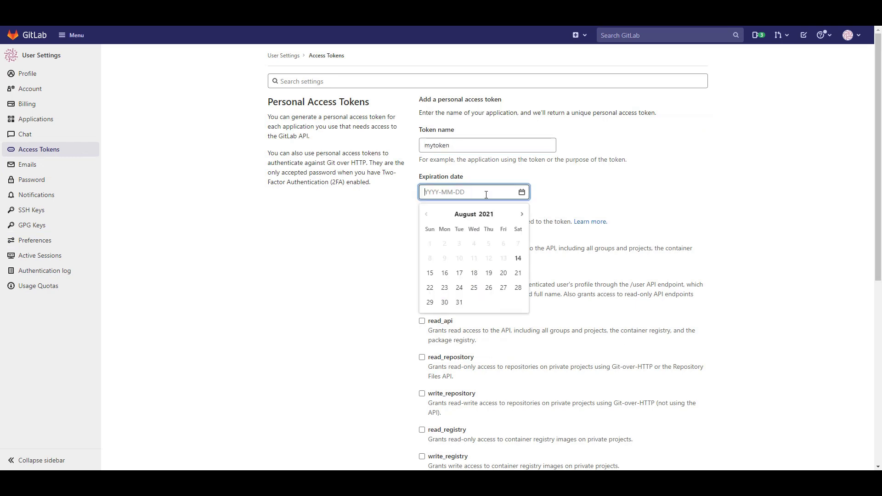
pyautogui.click(430, 273)
# Review the mytoken name and 2021-08-15 expiry, then grant the token the api scope
pyautogui.scroll(-2, 447, 231)
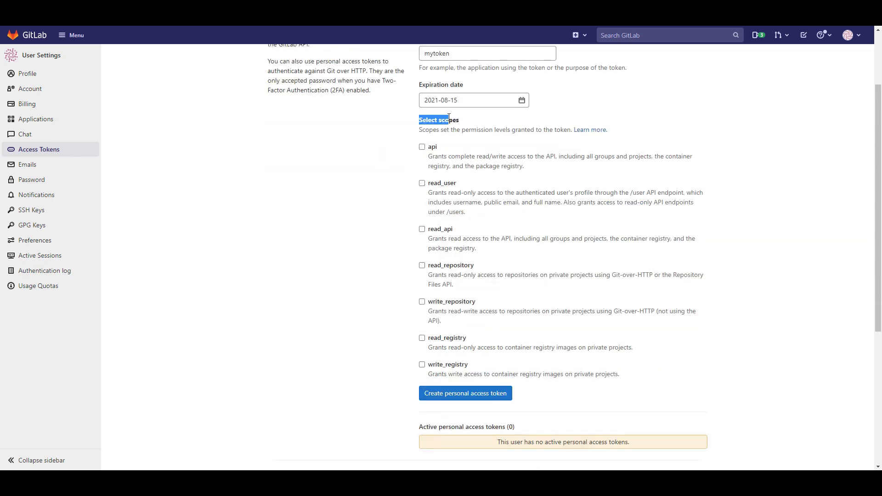
pyautogui.moveTo(423, 118); pyautogui.dragTo(459, 121)
pyautogui.doubleClick(439, 54)
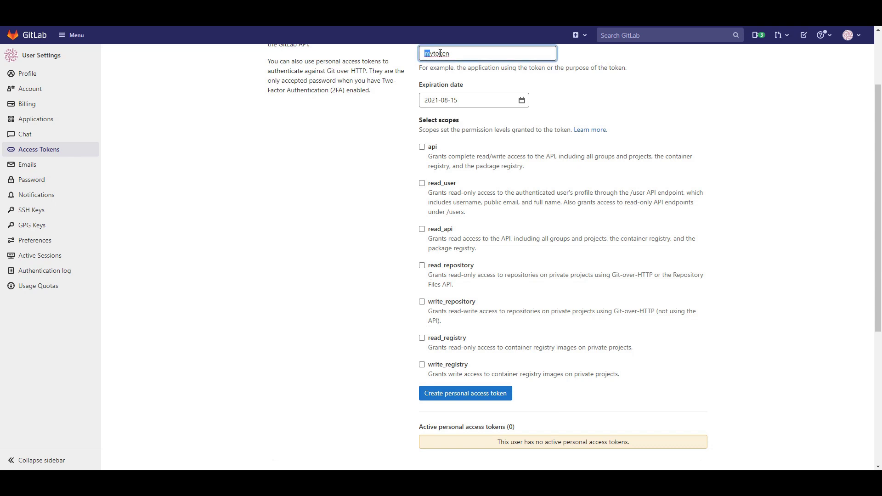
pyautogui.click(432, 101)
pyautogui.click(379, 134)
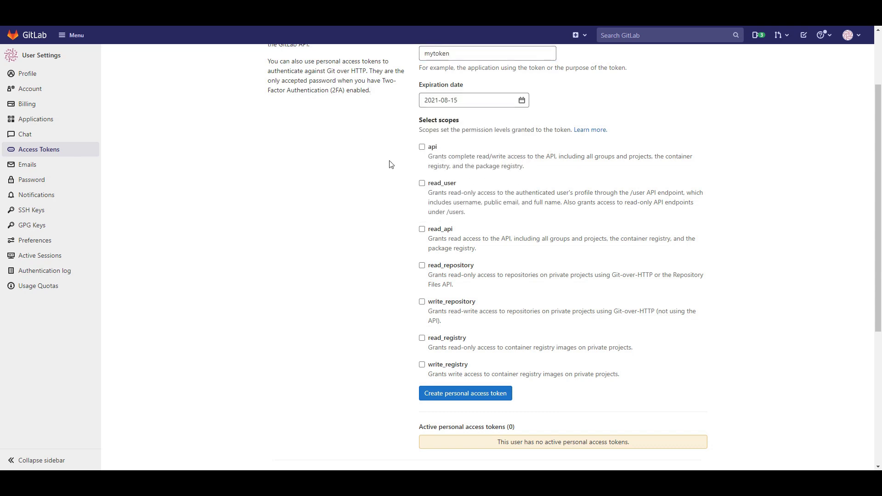
pyautogui.click(422, 148)
# Create the mytoken personal access token and select the generated token value in the new-token field
pyautogui.click(469, 394)
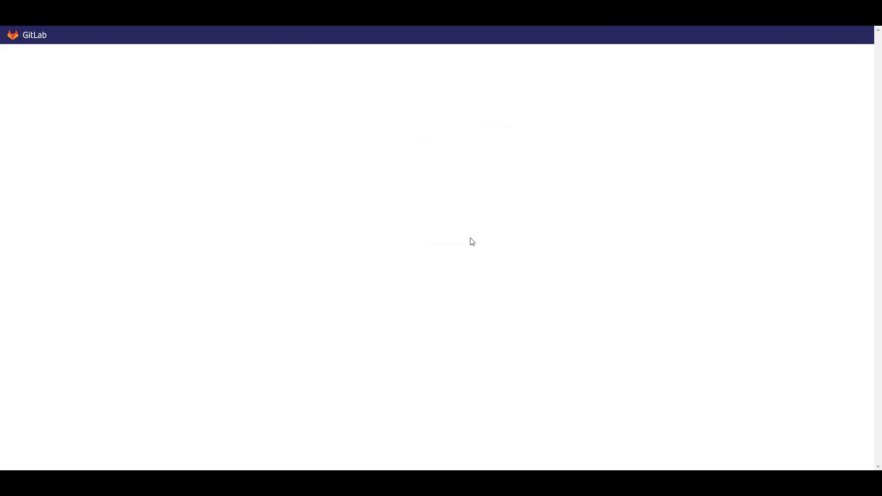
pyautogui.doubleClick(472, 145)
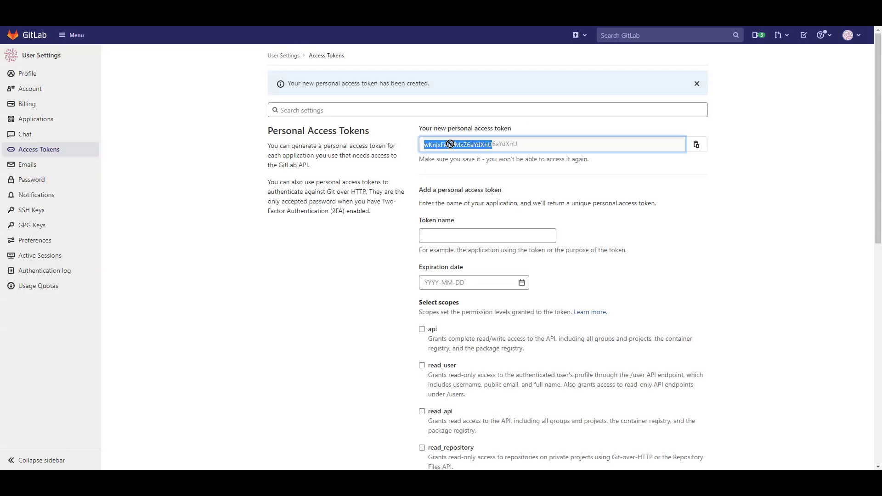